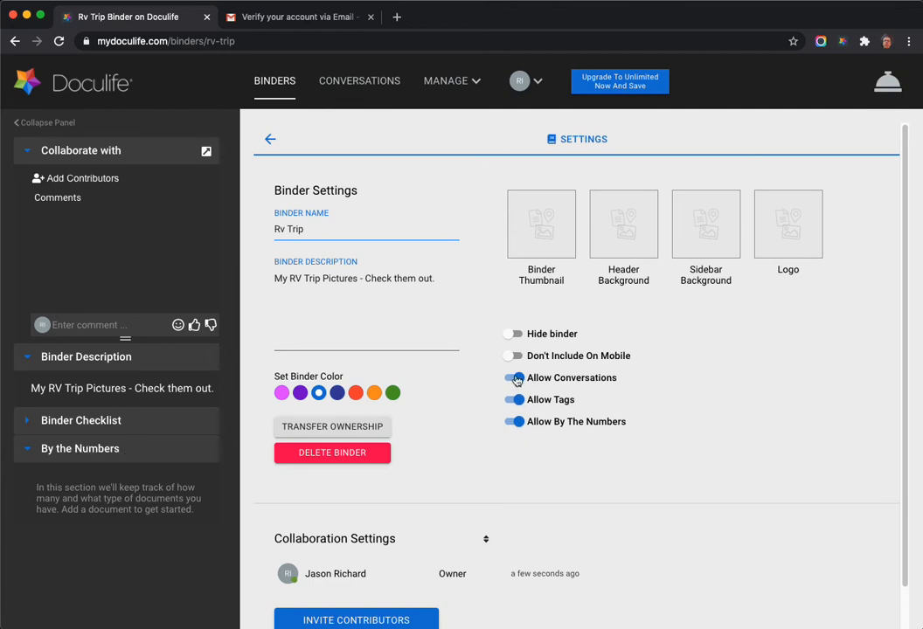
left_click(512, 378)
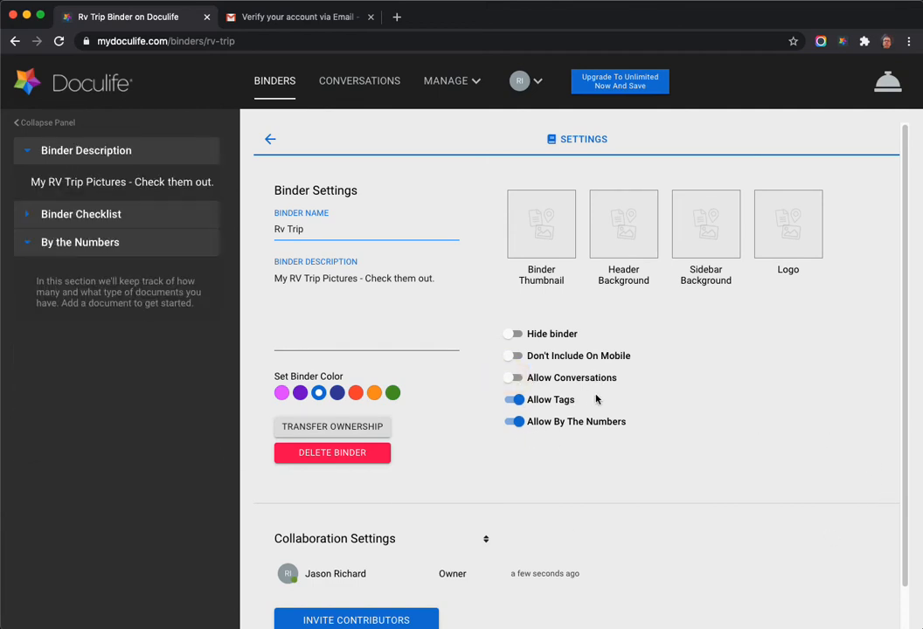
left_click(515, 378)
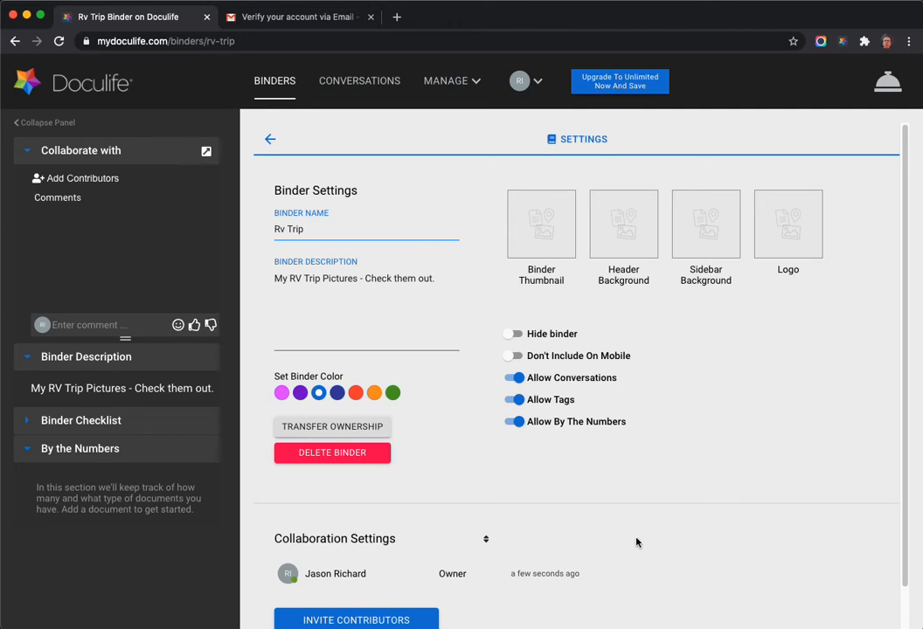
scroll(710, 565, "down", 1)
scroll(710, 564, "down", 1)
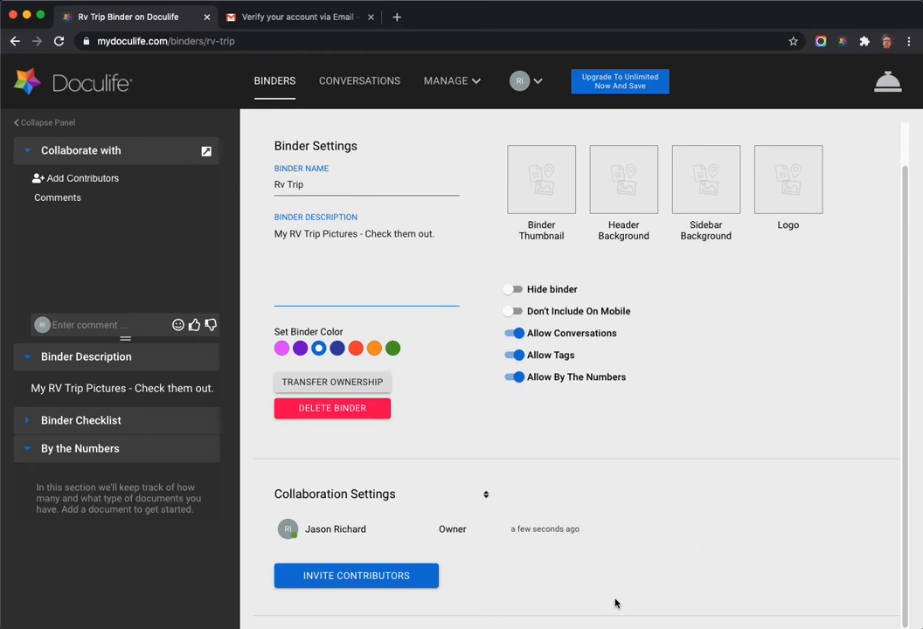
scroll(713, 519, "up", 2)
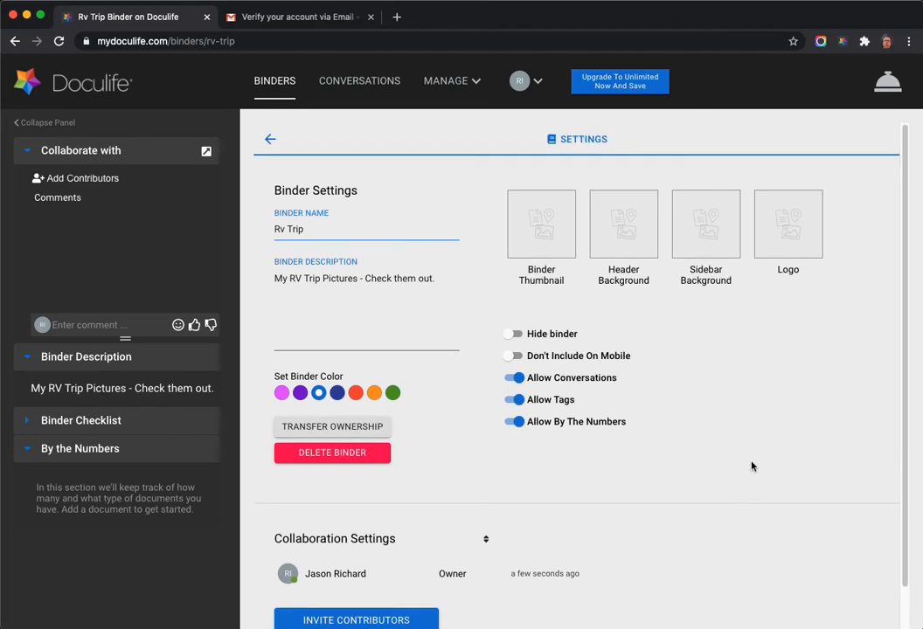
Upload thumb.jpg as the binder thumbnail, crop it to a square around the RV, and save.
left_click(525, 239)
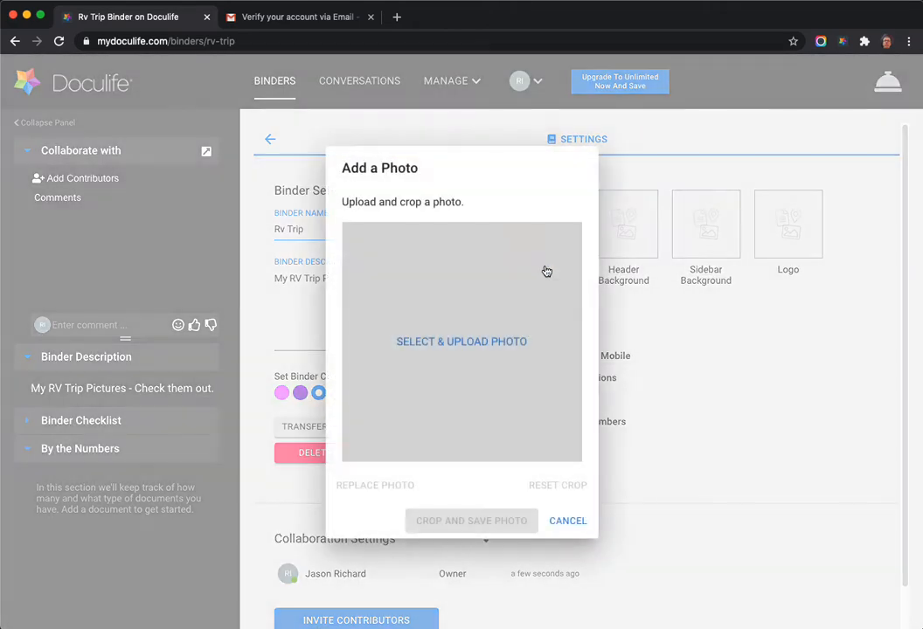
left_click(472, 344)
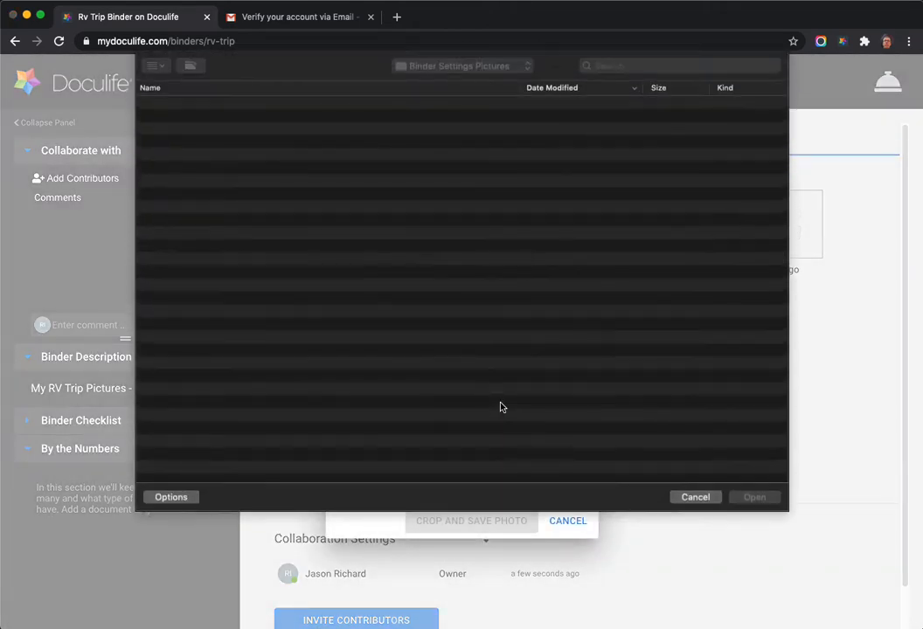
left_click(200, 117)
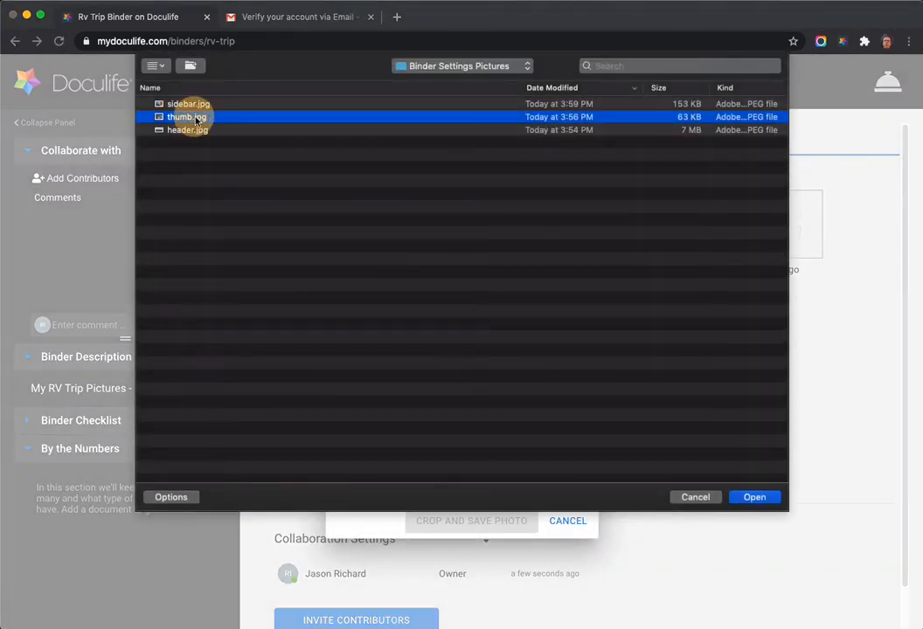
left_click(754, 497)
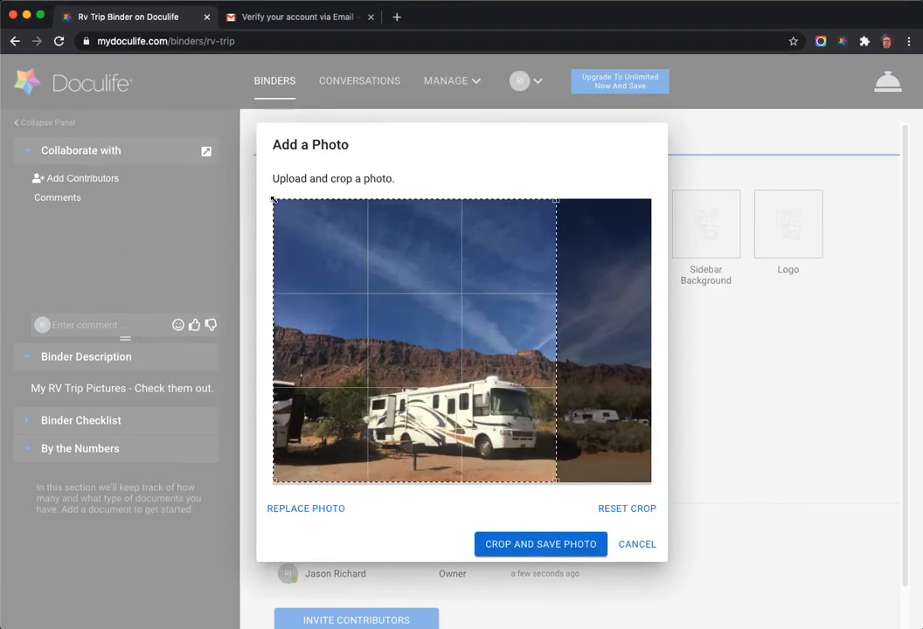
left_click_drag(272, 200, 341, 266)
left_click_drag(423, 341, 429, 380)
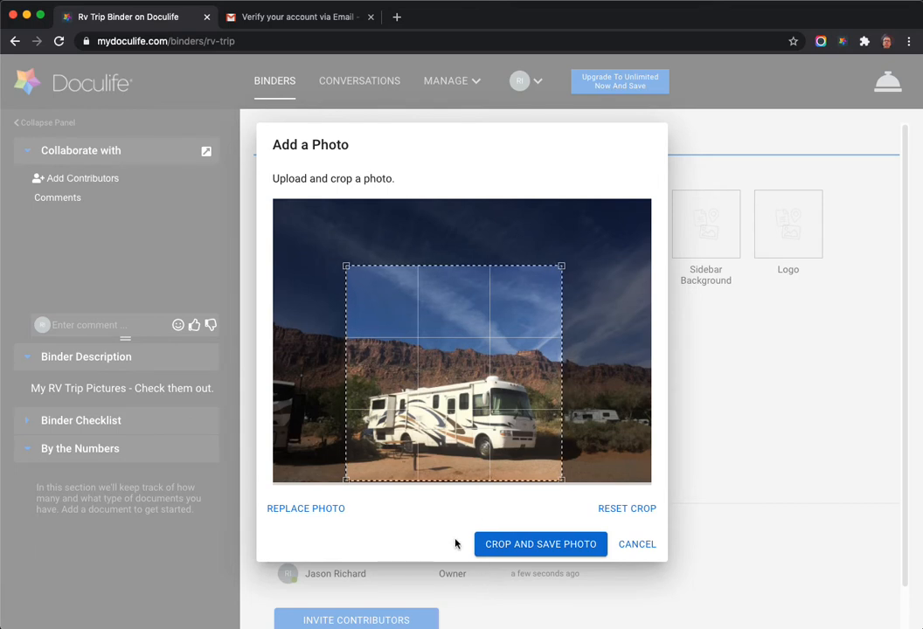
left_click(559, 545)
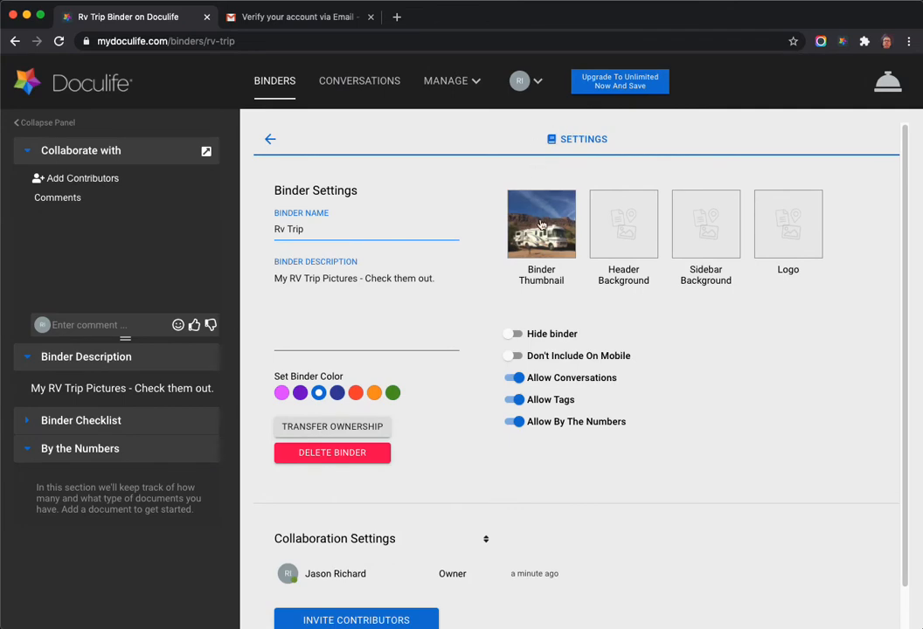
left_click(656, 310)
Upload header.jpg as the header background, cropped to a strip over the sunset RV, and save.
left_click(636, 230)
left_click(502, 344)
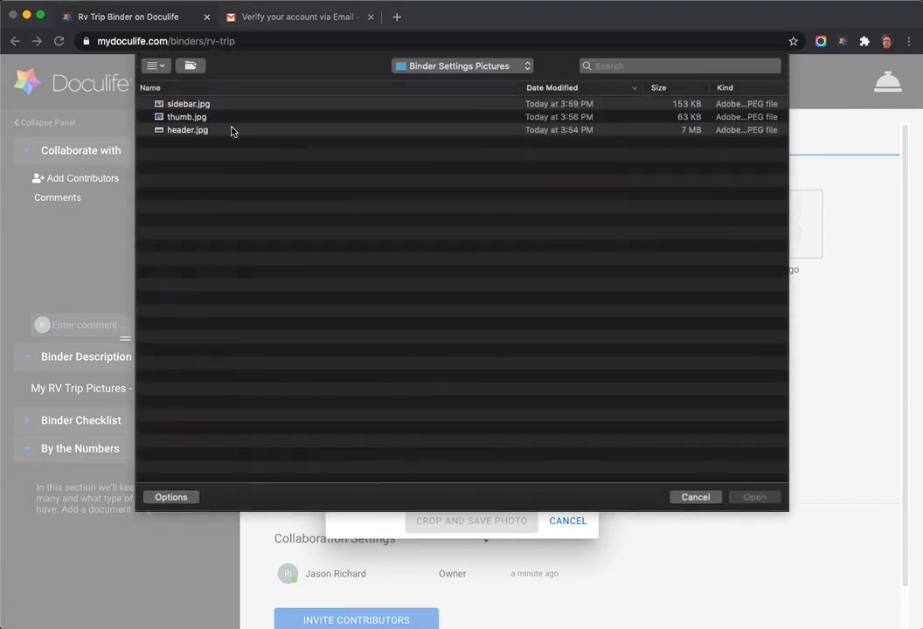
left_click(229, 130)
left_click(755, 497)
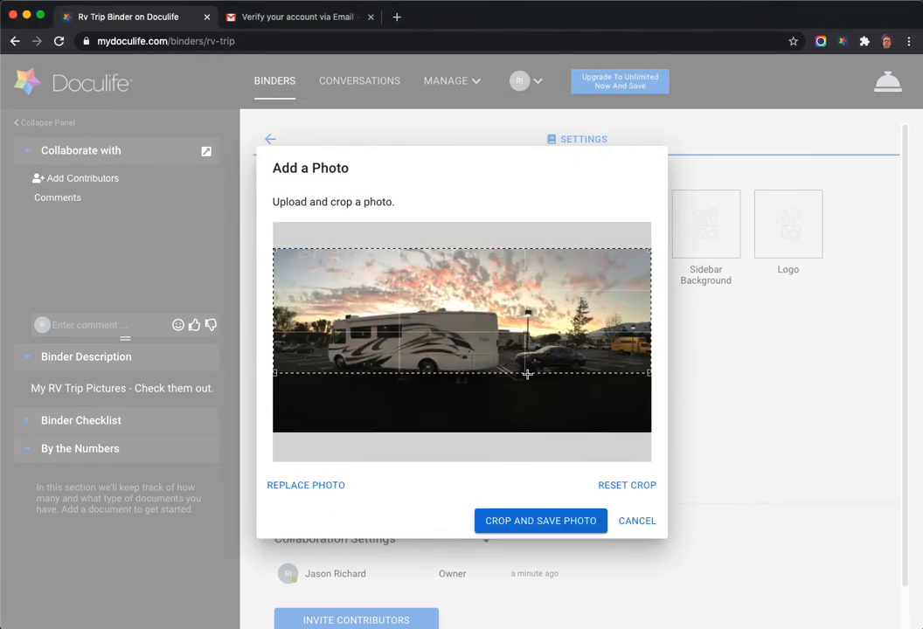
left_click_drag(488, 331, 488, 360)
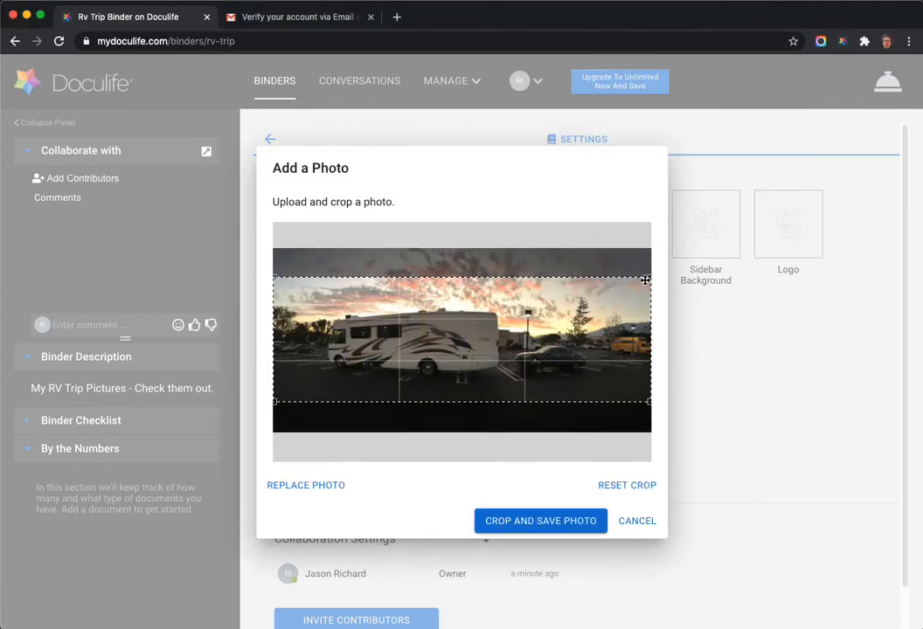
left_click_drag(645, 280, 605, 293)
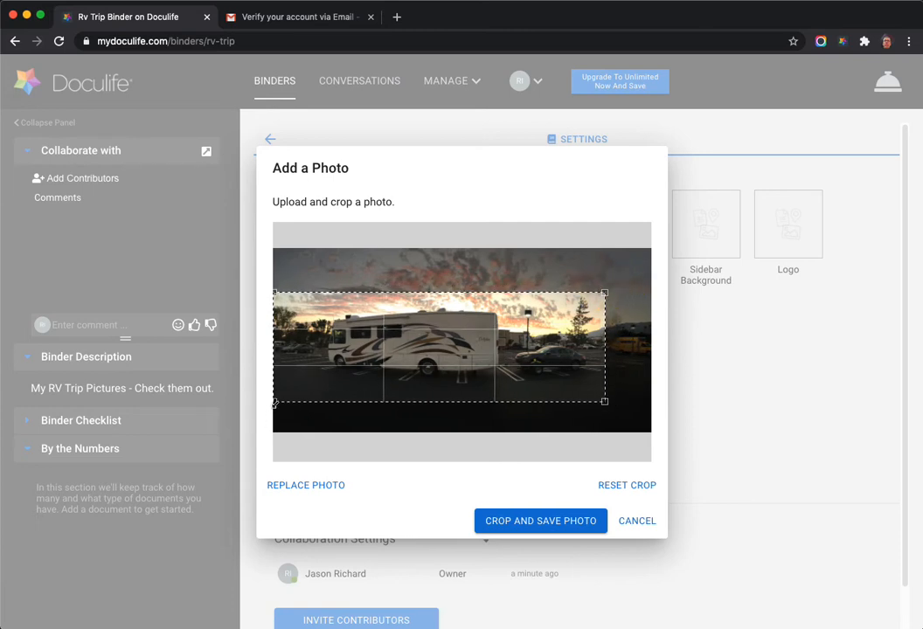
left_click_drag(274, 402, 306, 388)
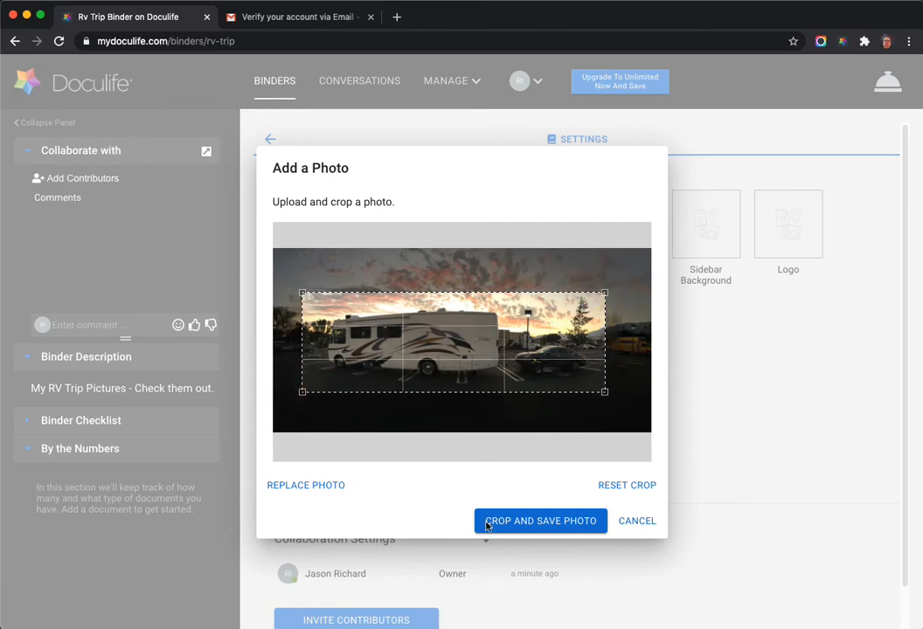
left_click(566, 527)
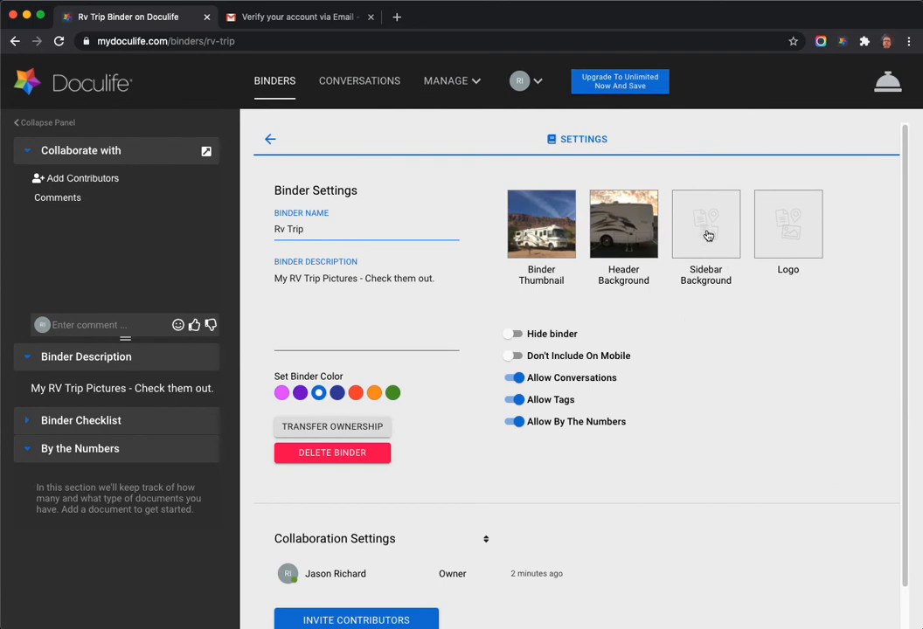
Upload sidebar.jpg as the sidebar background, cropped to a narrow strip over the desert road's middle.
left_click(707, 236)
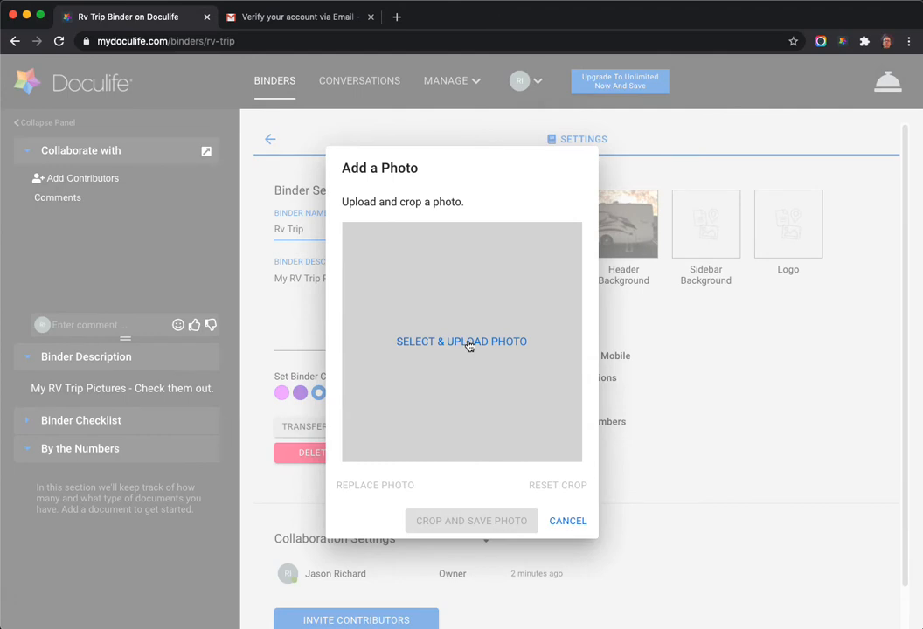
left_click(469, 343)
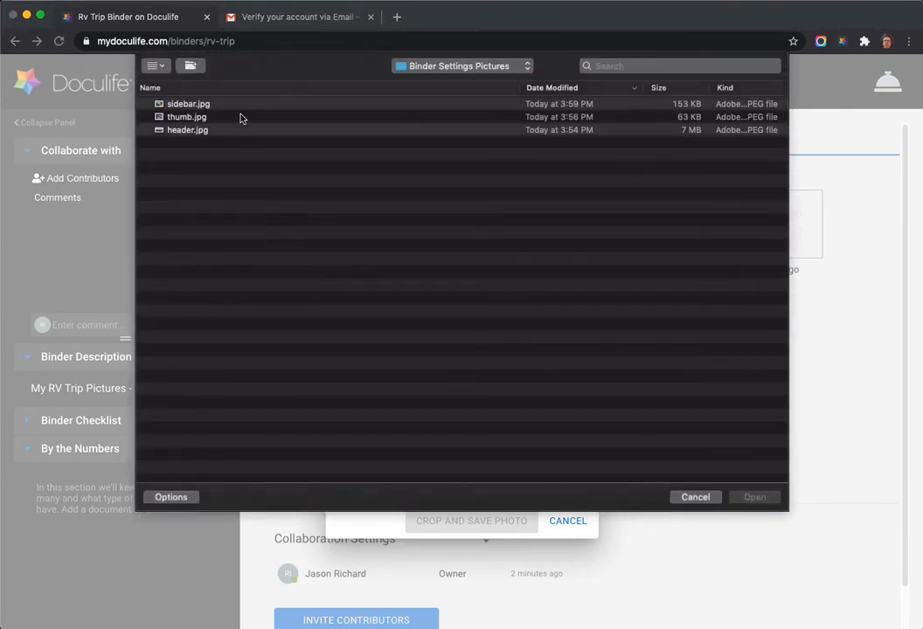
left_click(235, 104)
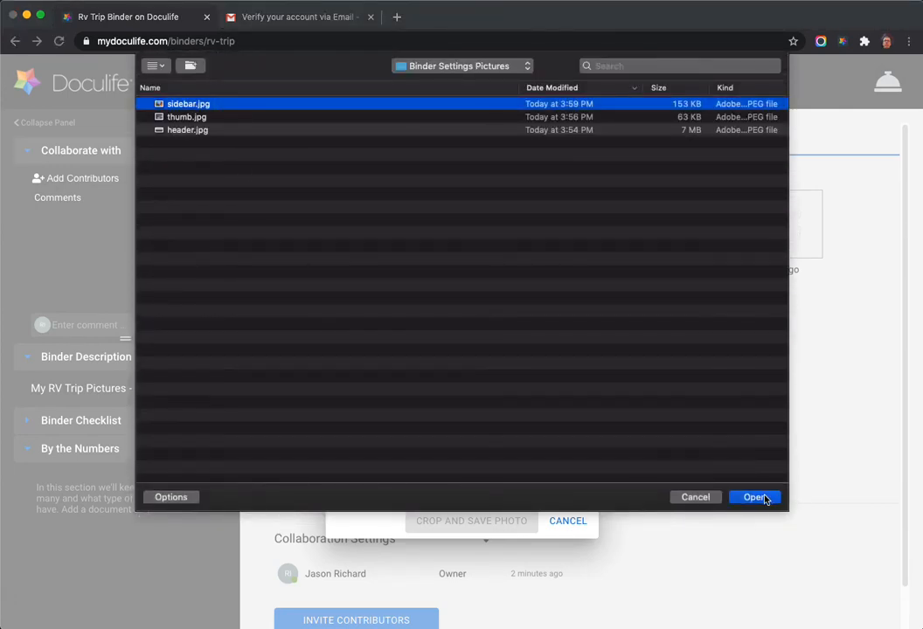
left_click(755, 498)
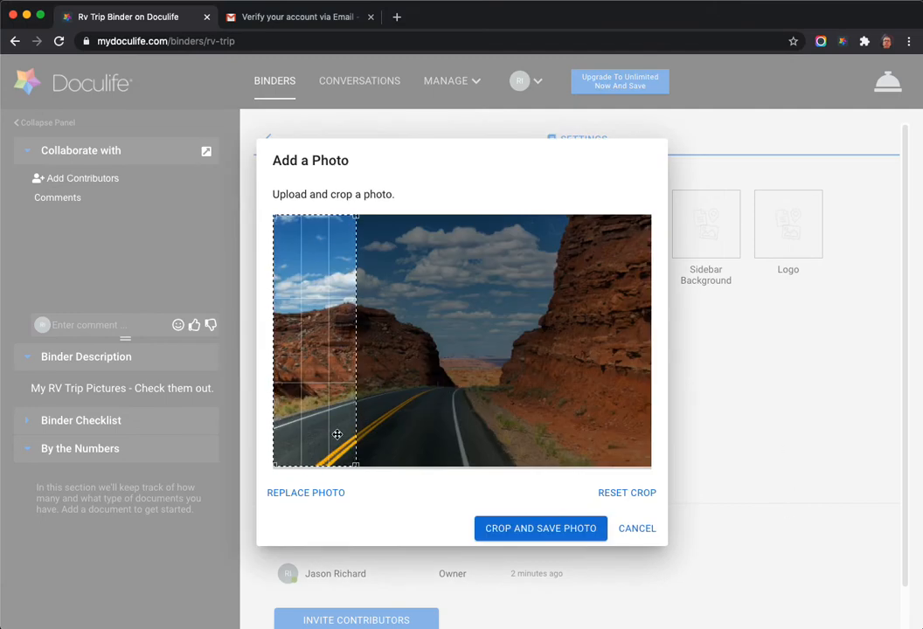
left_click_drag(333, 427, 458, 425)
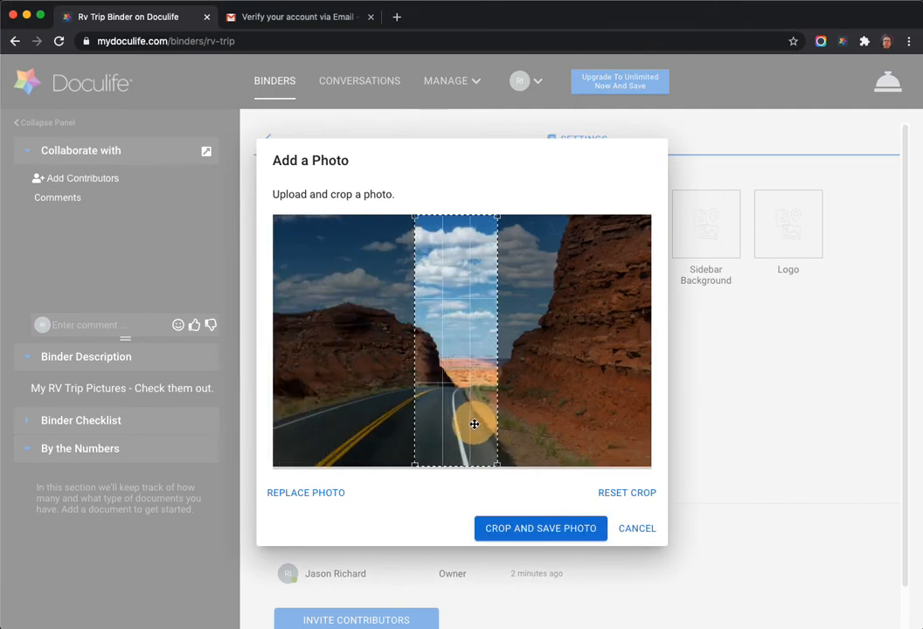
left_click_drag(473, 426, 480, 429)
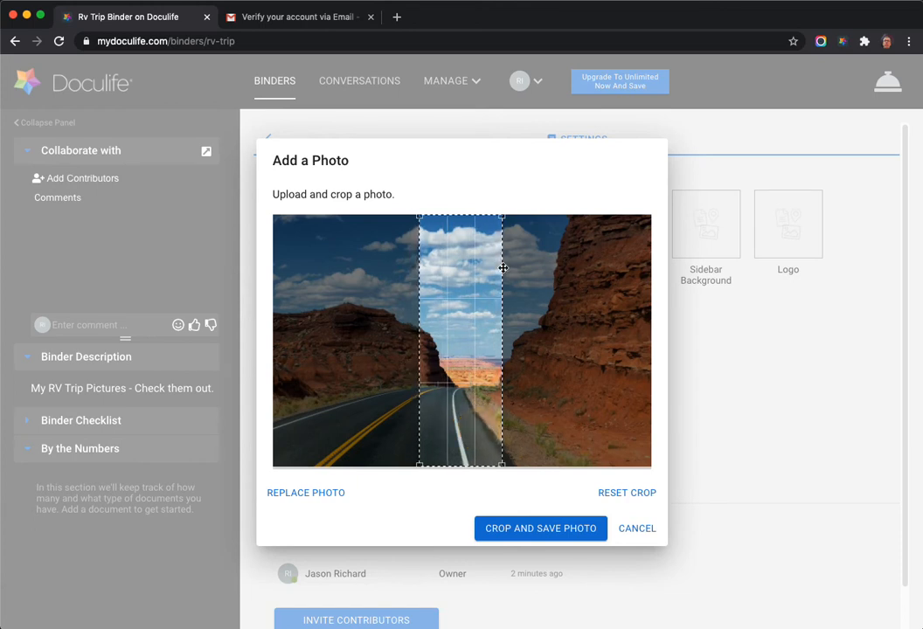
left_click(503, 214)
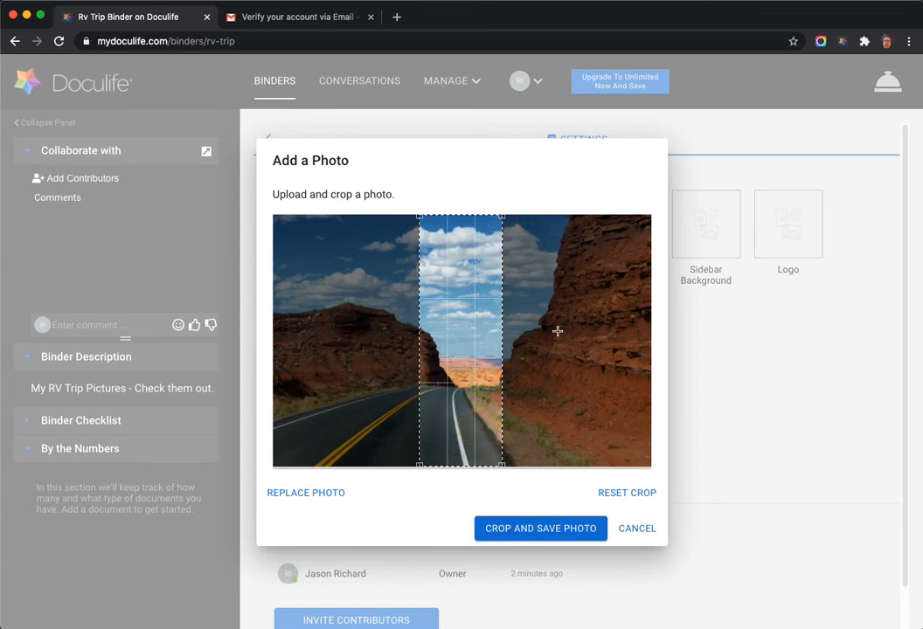
left_click_drag(479, 427, 478, 425)
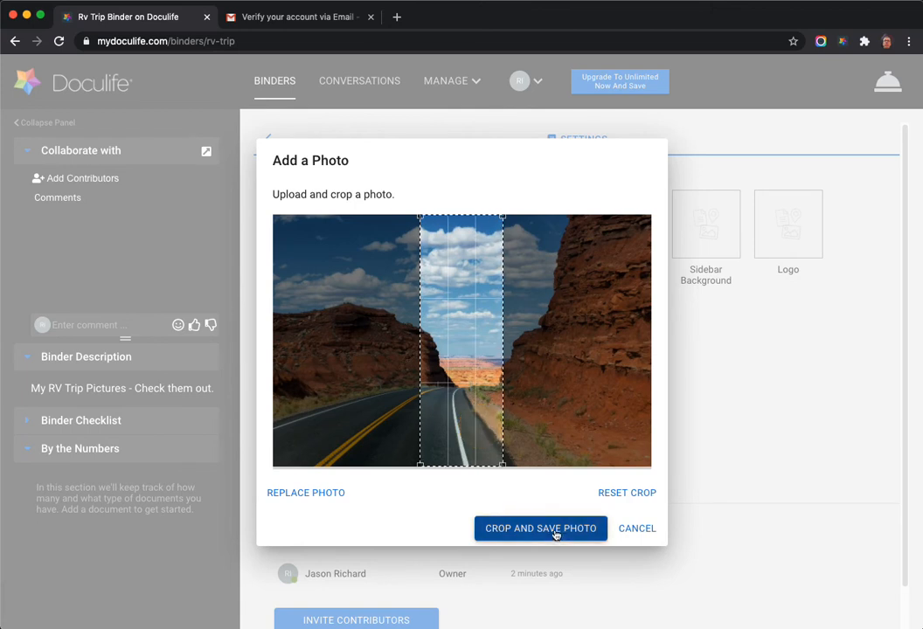
left_click(578, 537)
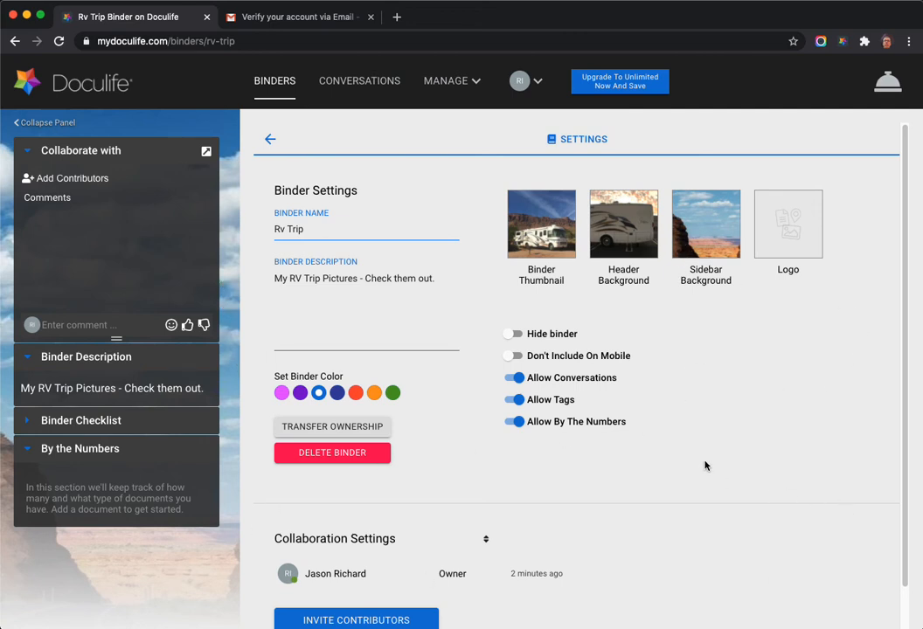
Add the contributor's e-mail address as a new contact and send them a binder invitation.
scroll(701, 472, "down", 1)
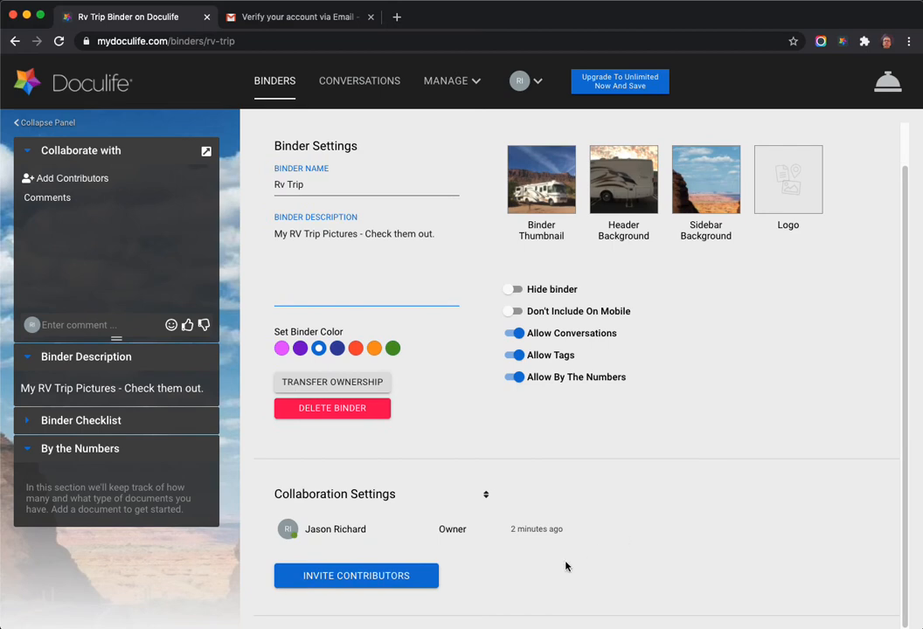
left_click(418, 578)
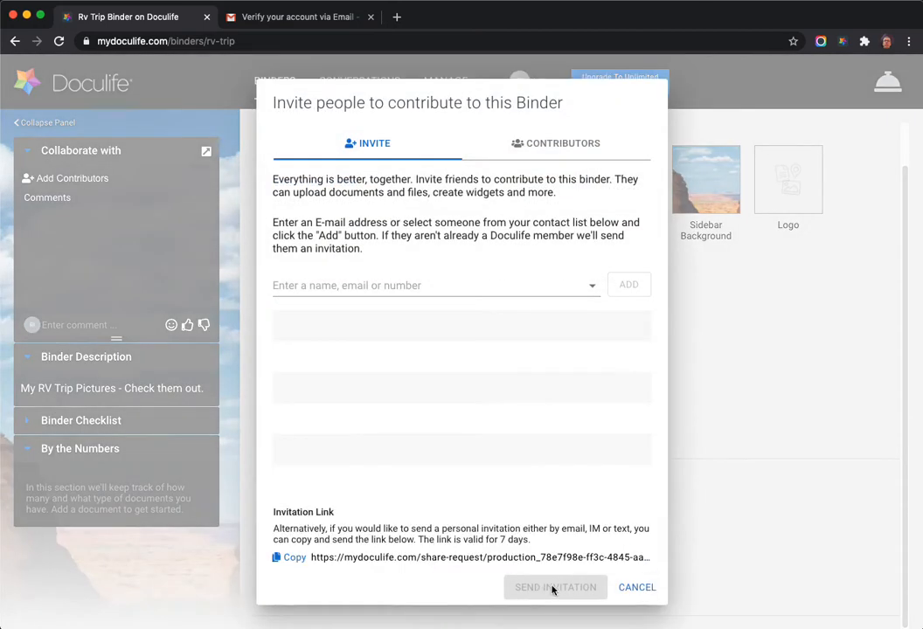
left_click(383, 286)
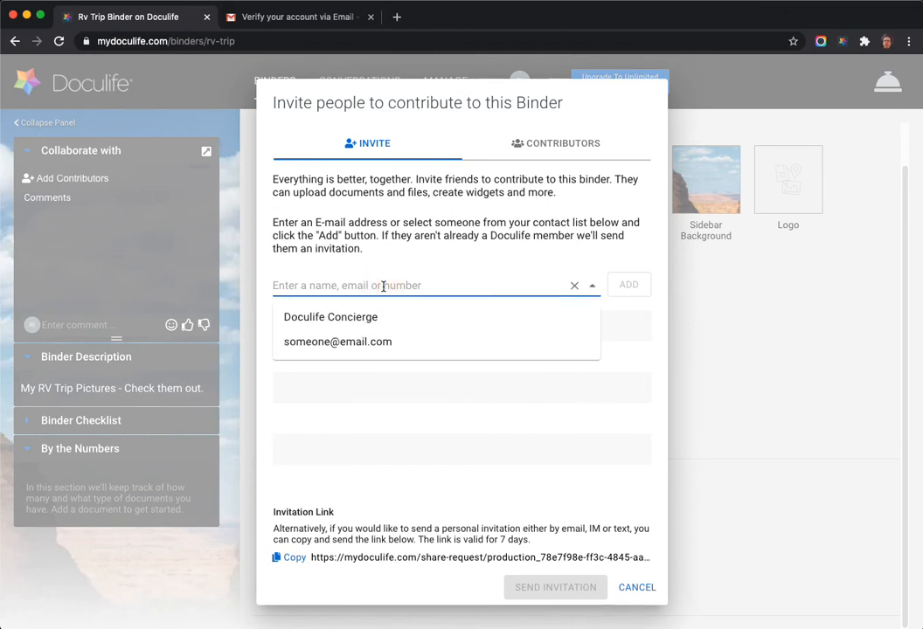
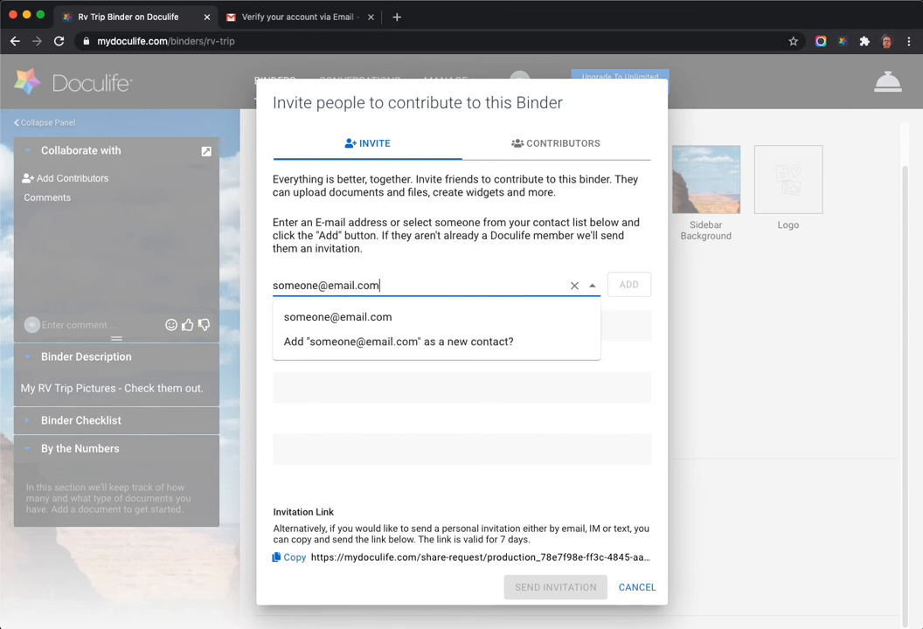
left_click(348, 347)
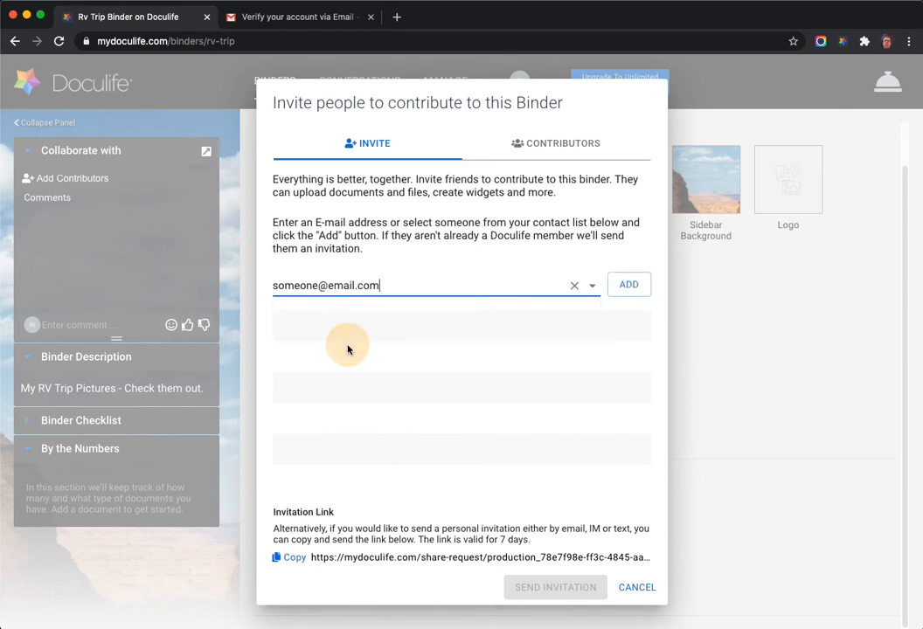
left_click(636, 291)
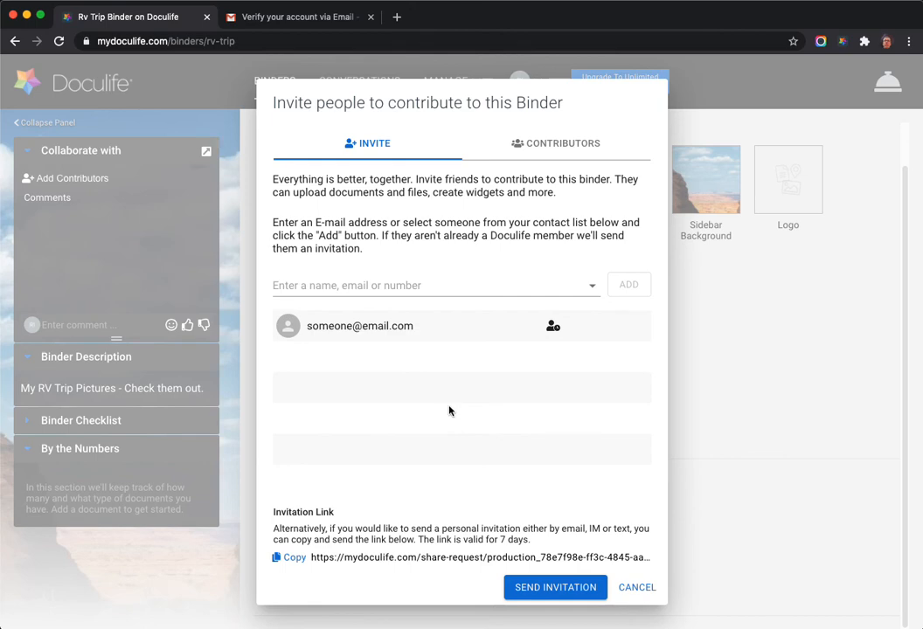
left_click(579, 588)
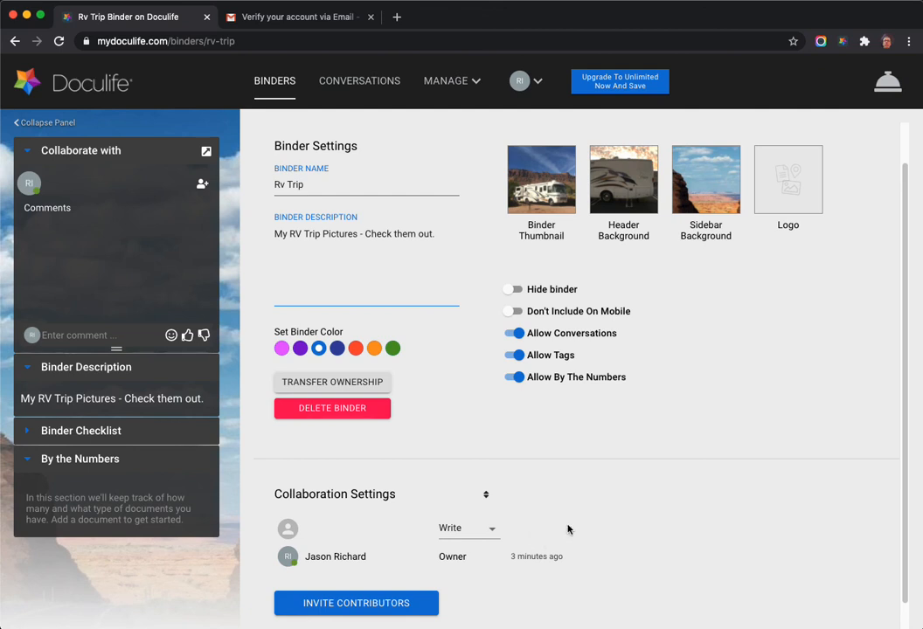
Try Admin and Read for the new contributor, settle on Write, then return to the binder page.
left_click(492, 529)
left_click(476, 509)
left_click(491, 528)
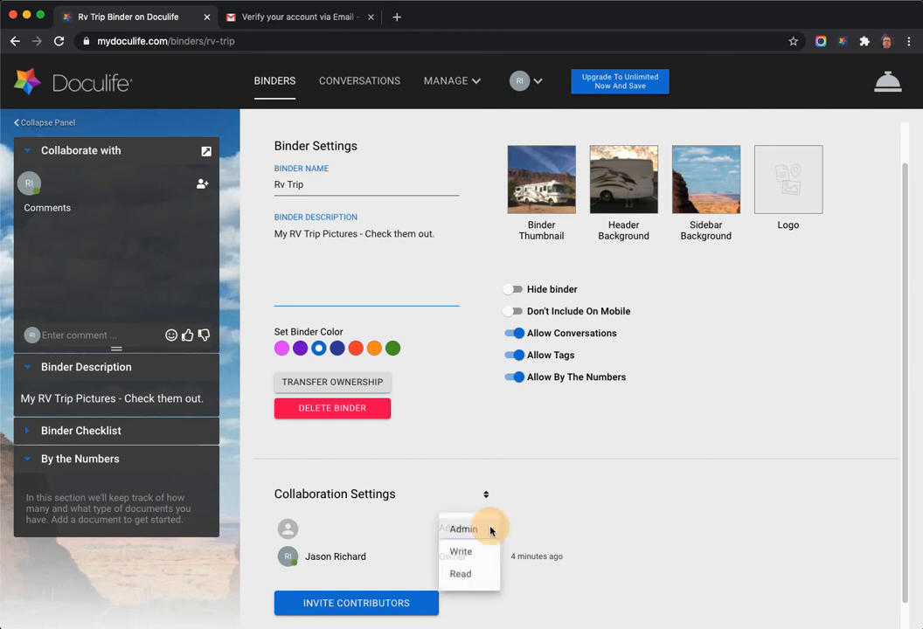
left_click(463, 575)
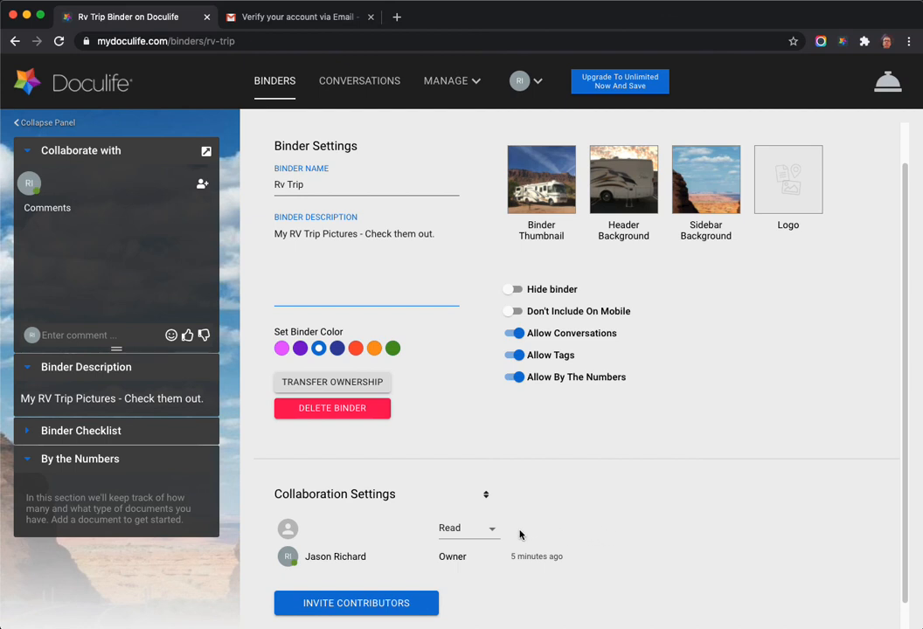
left_click(492, 529)
left_click(465, 506)
scroll(402, 211, "up", 2)
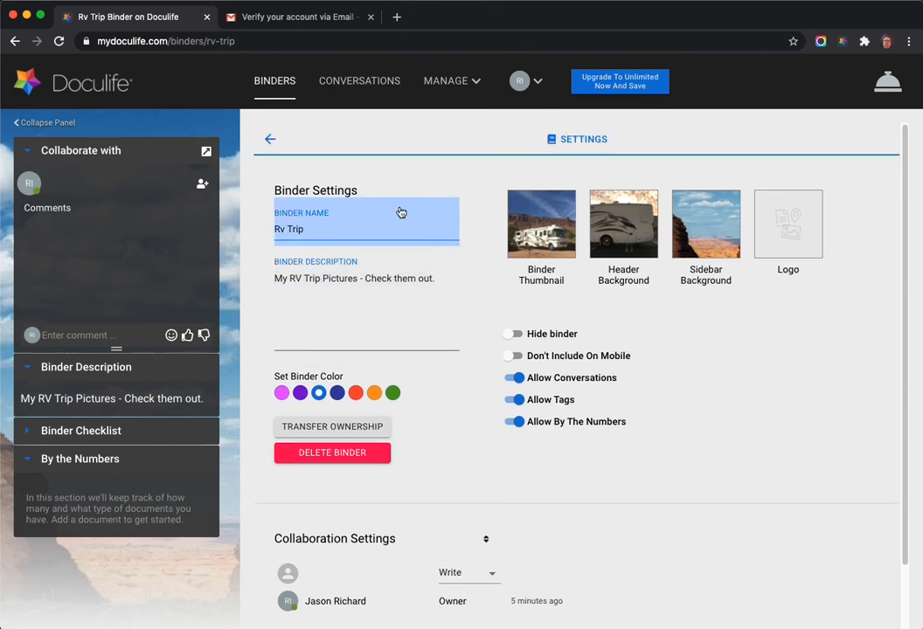
left_click(265, 139)
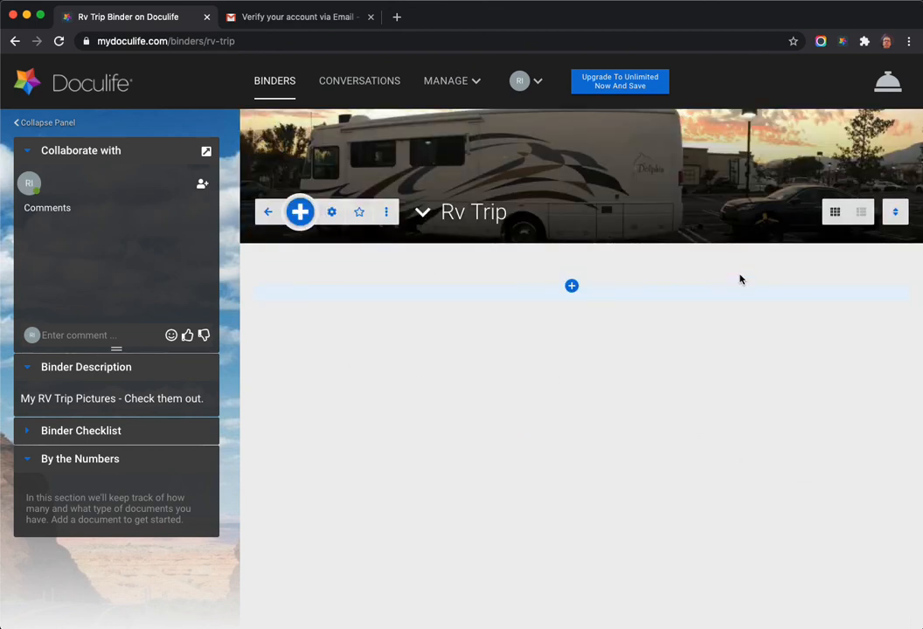